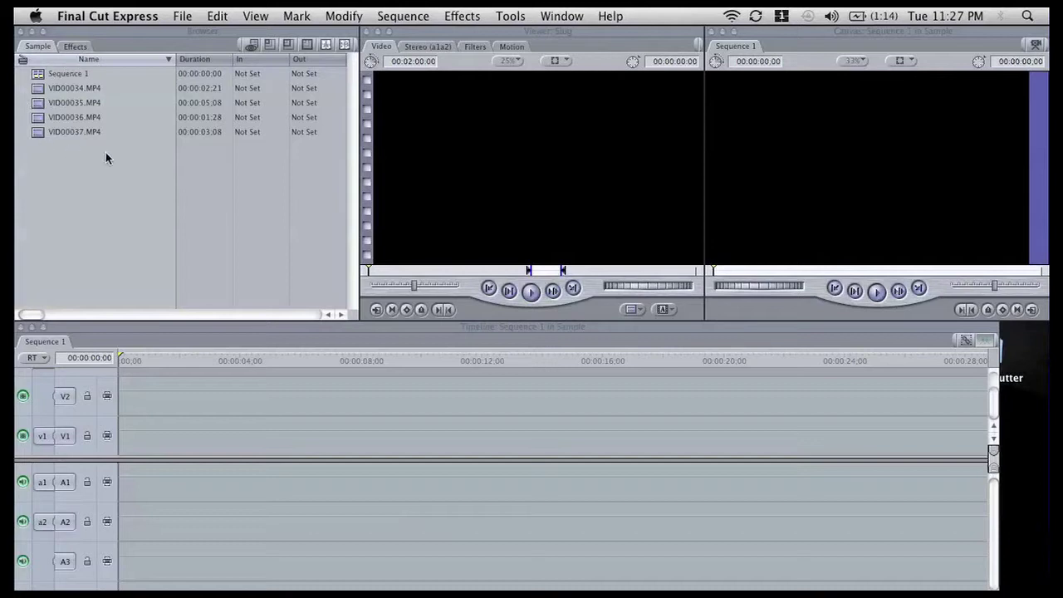
Load VID00034.MP4 into the Viewer and trim it to run from its start to 00:00:01:15
{"action": "left_click", "coordinate": [42, 88]}
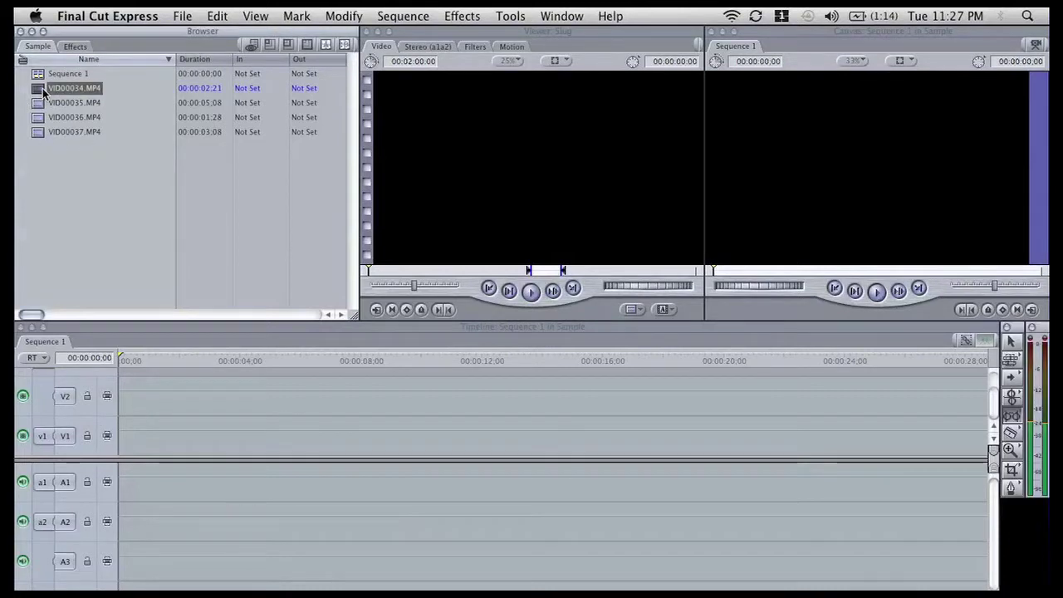
{"action": "left_click_drag", "start_coordinate": [37, 93], "coordinate": [498, 143]}
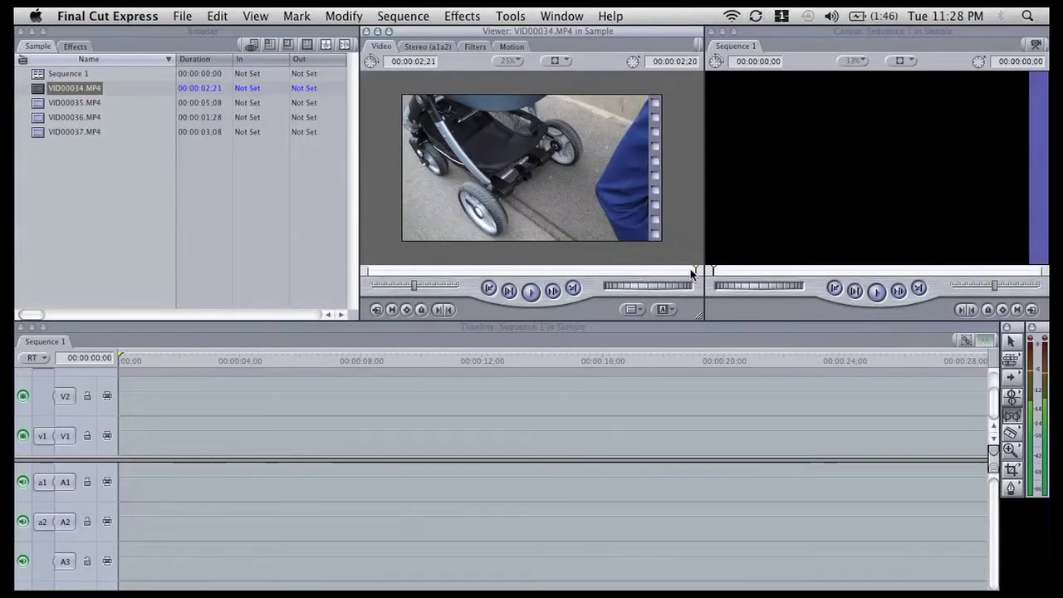
{"action": "left_click_drag", "start_coordinate": [697, 270], "coordinate": [363, 272]}
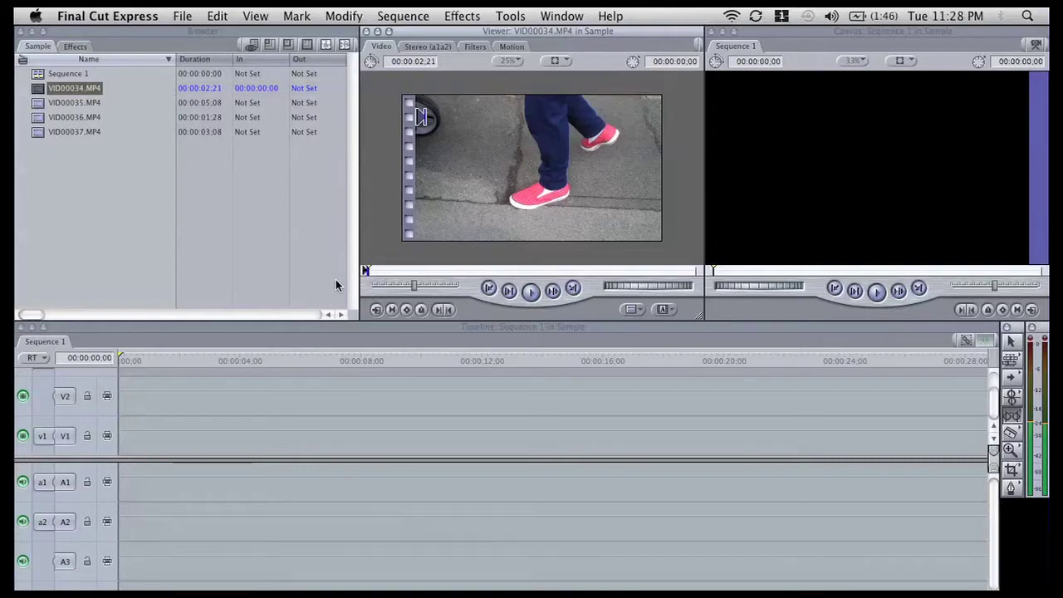
{"action": "key", "text": "space"}
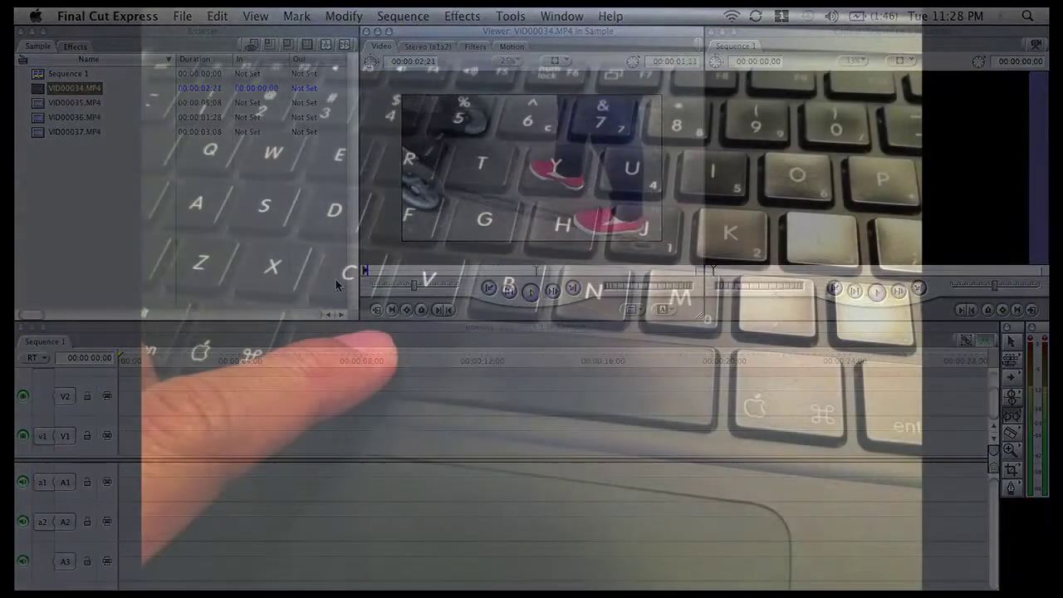
{"action": "key", "text": "space"}
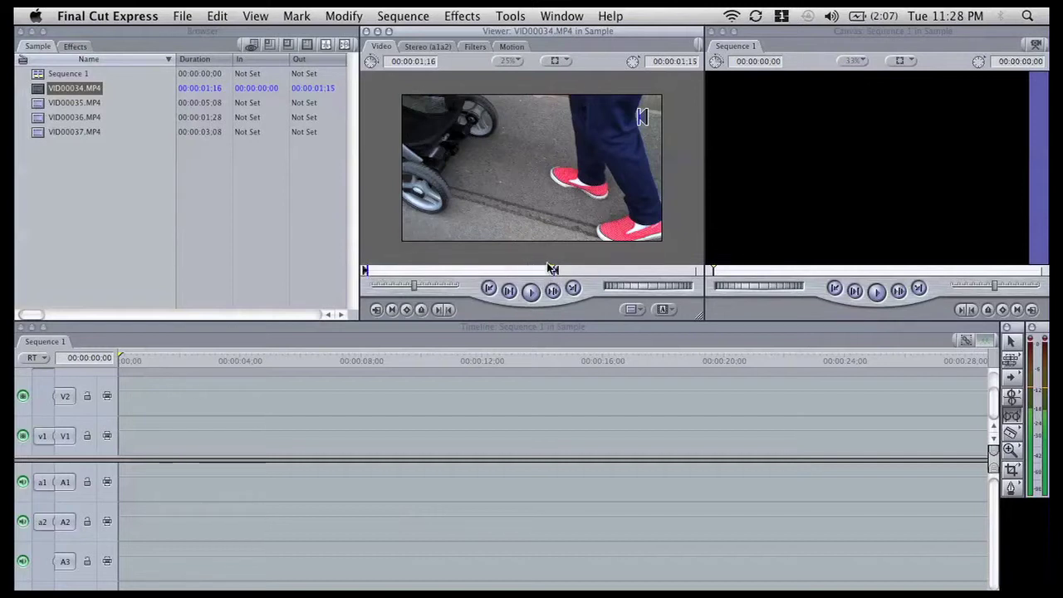
Place trimmed VID00034 at the start of Sequence 1, then load VID00035.MP4 at 00:00:02:04
{"action": "left_click_drag", "start_coordinate": [506, 159], "coordinate": [137, 457]}
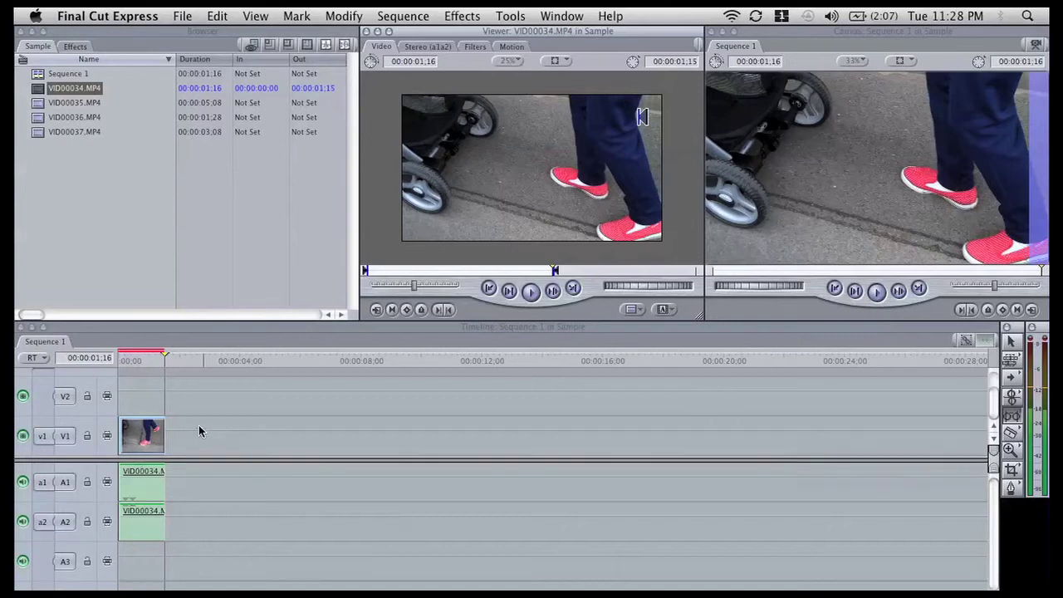
{"action": "left_click", "coordinate": [37, 103]}
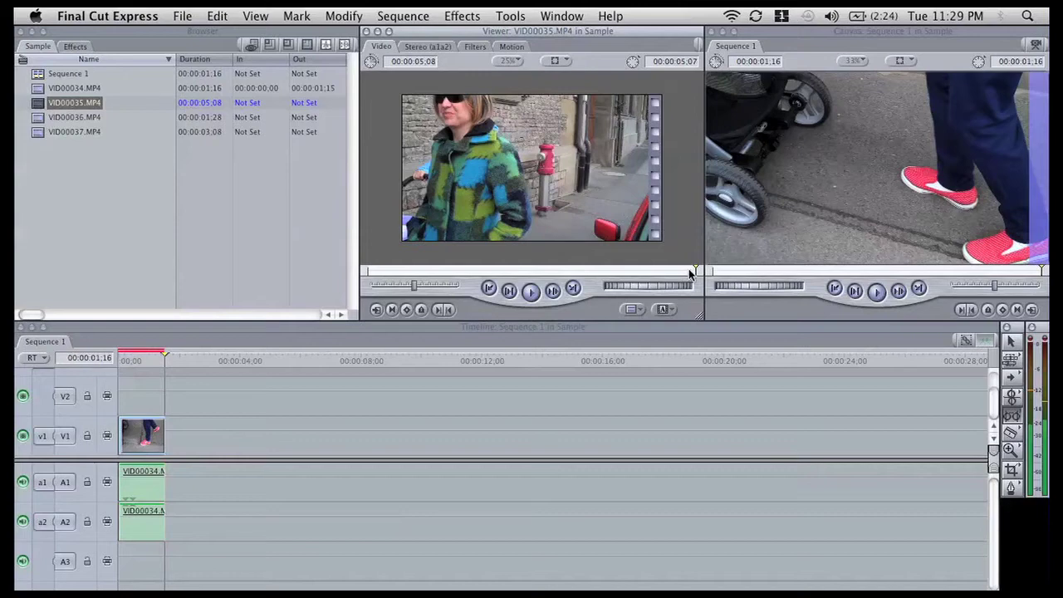
{"action": "left_click_drag", "start_coordinate": [689, 271], "coordinate": [462, 272]}
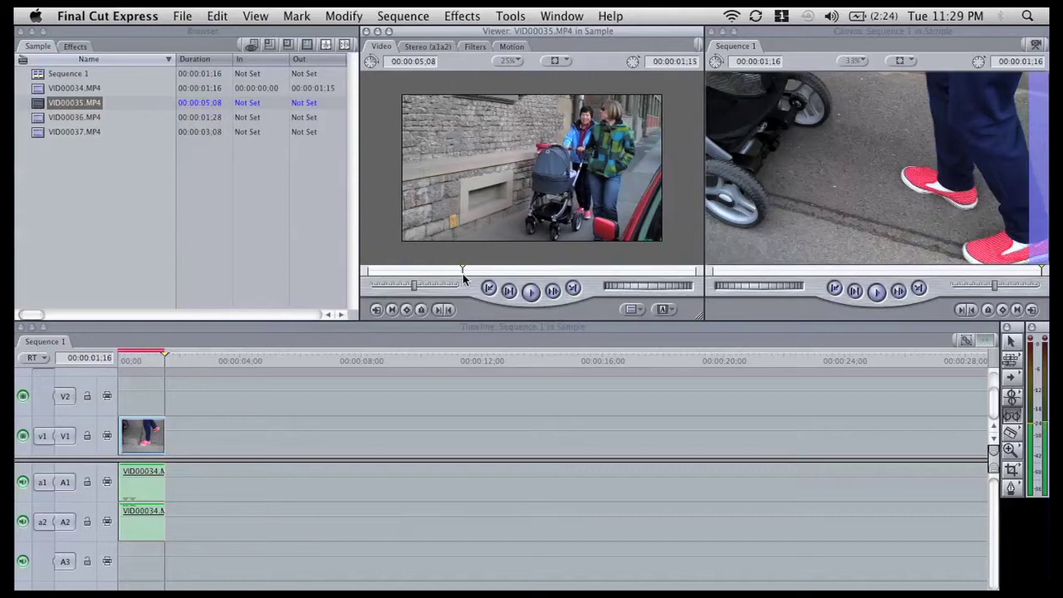
Play VID00035 slowly forward to find its in point at 00:00:01:28
{"action": "left_click", "coordinate": [414, 285]}
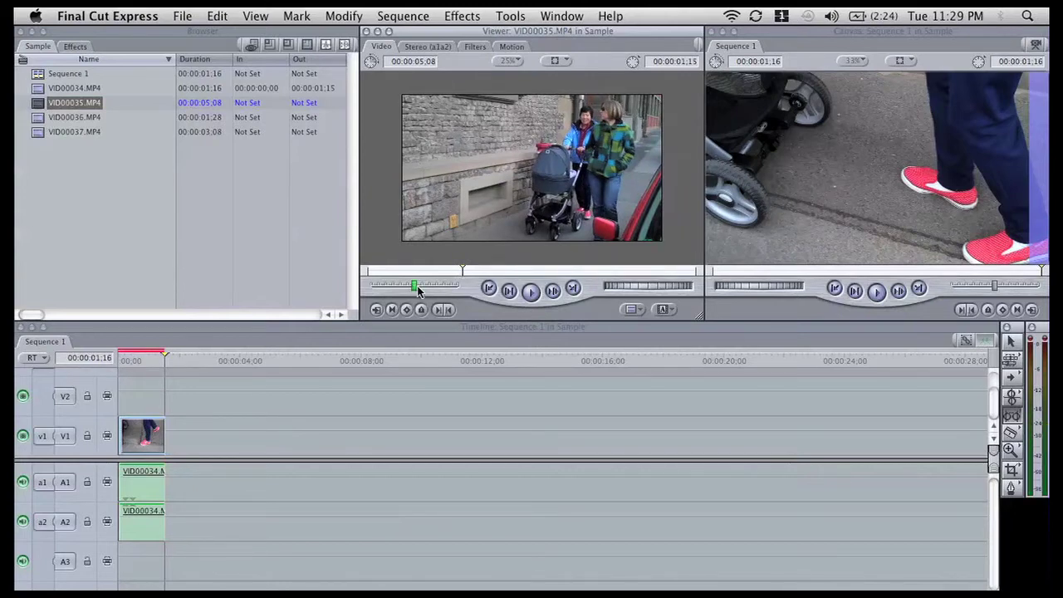
{"action": "left_click_drag", "start_coordinate": [423, 285], "coordinate": [429, 284]}
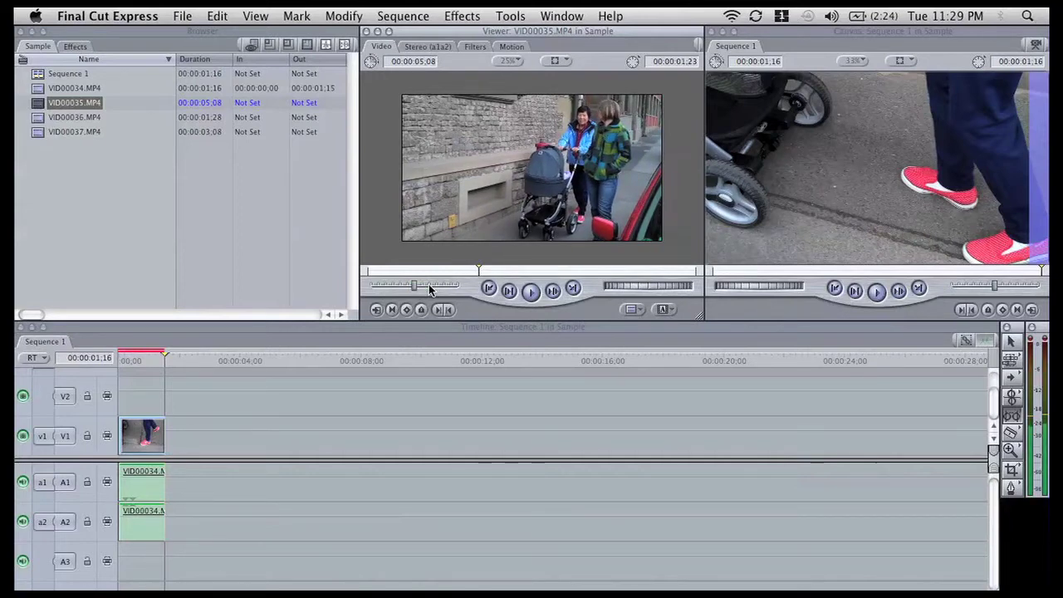
{"action": "left_click_drag", "start_coordinate": [415, 284], "coordinate": [422, 284]}
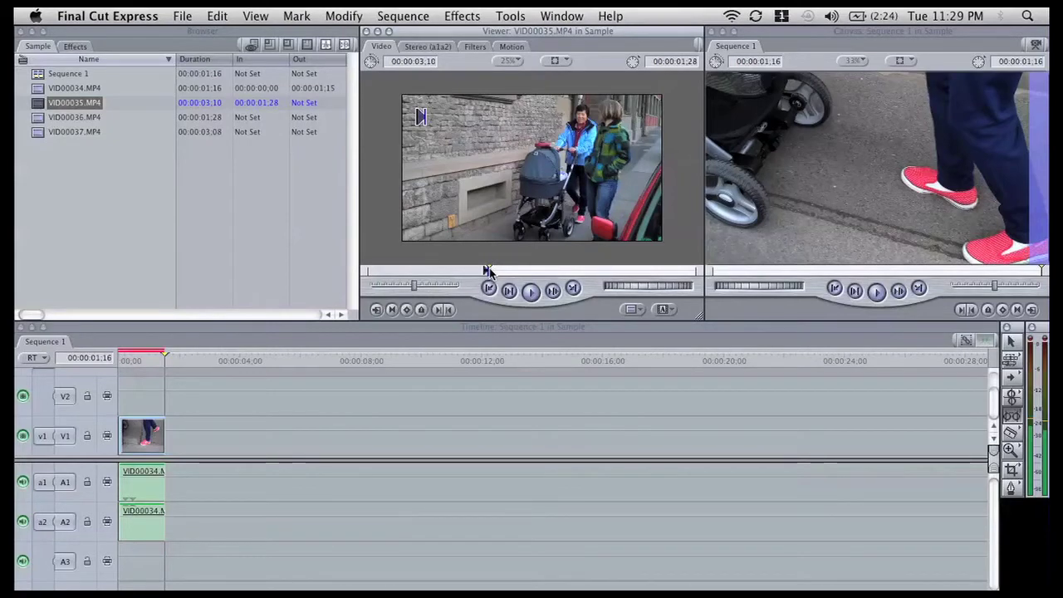
Set VID00035's out point at 00:00:03:15 and add it after VID00034 in the timeline
{"action": "left_click_drag", "start_coordinate": [488, 271], "coordinate": [582, 271]}
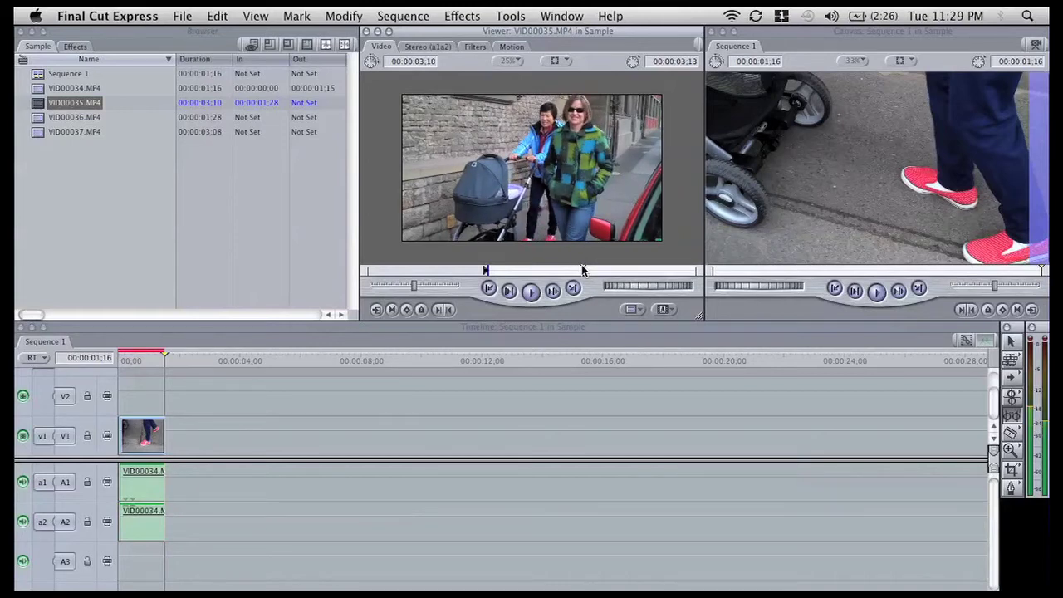
{"action": "key", "text": "Right"}
{"action": "key", "text": "Right"}
{"action": "key", "text": "Right"}
{"action": "key", "text": "Right"}
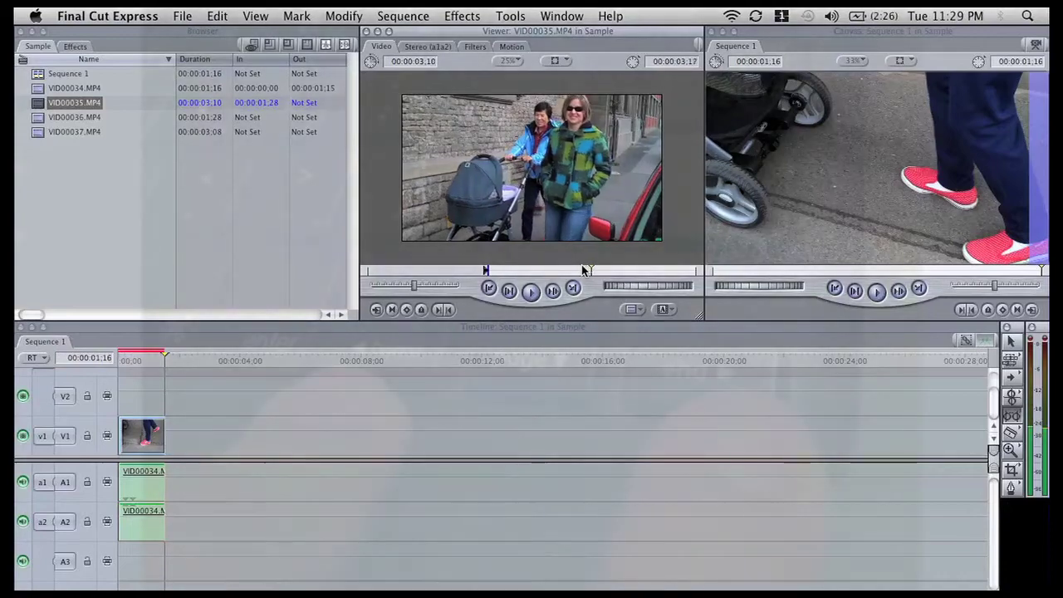
{"action": "key", "text": "Left"}
{"action": "key", "text": "Left"}
{"action": "key", "text": "Left"}
{"action": "key", "text": "Left"}
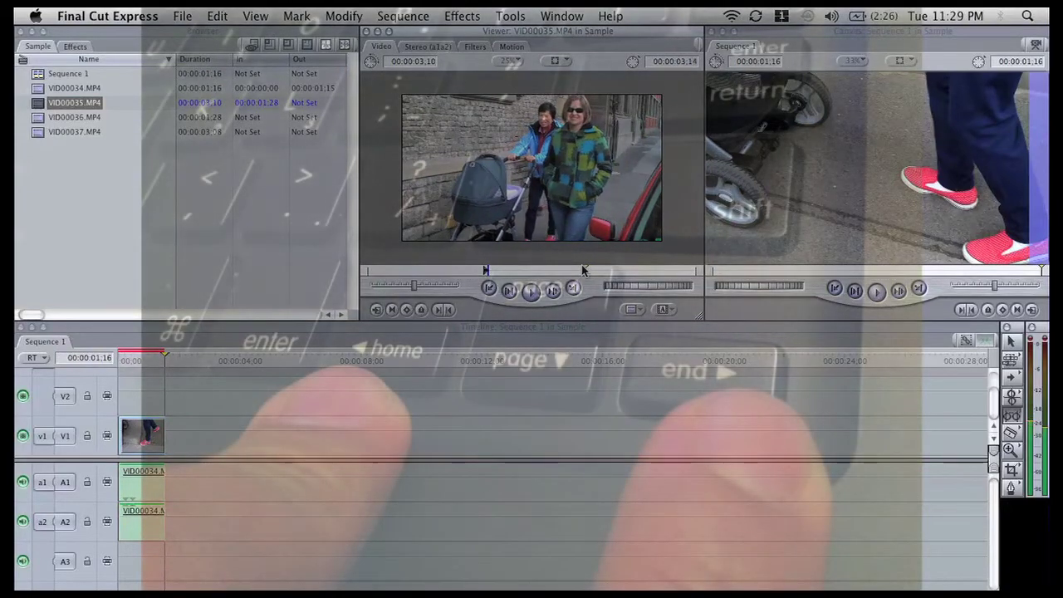
{"action": "key", "text": "Right"}
{"action": "key", "text": "Right"}
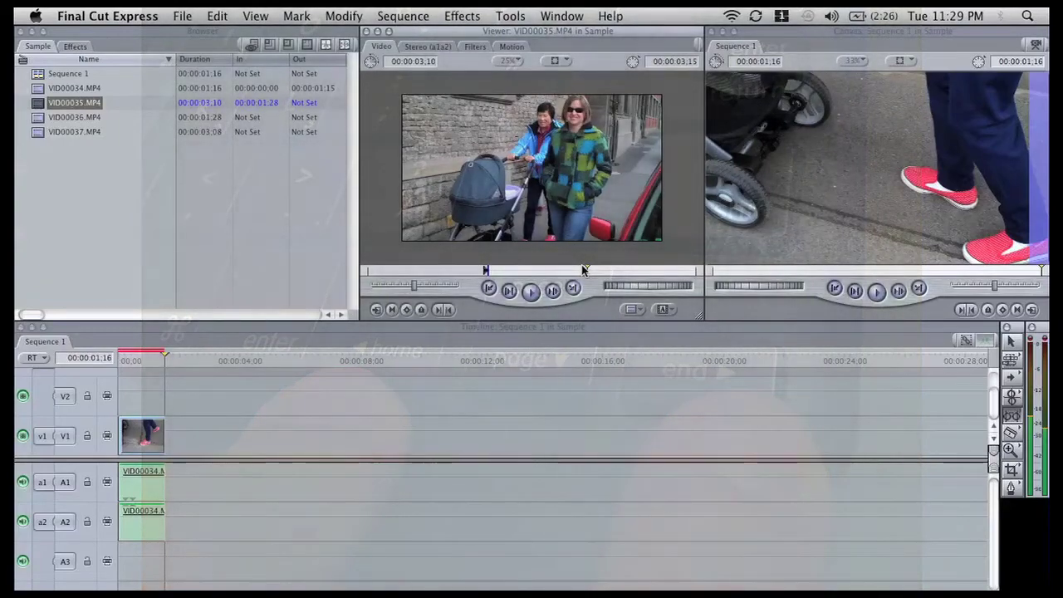
{"action": "key", "text": "o"}
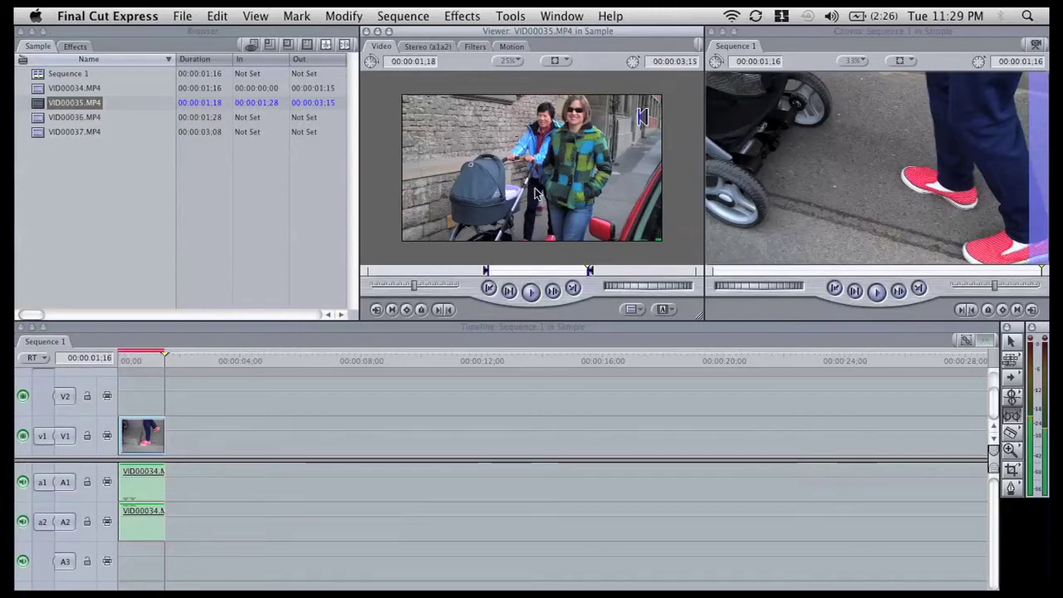
{"action": "left_click_drag", "start_coordinate": [563, 152], "coordinate": [174, 436]}
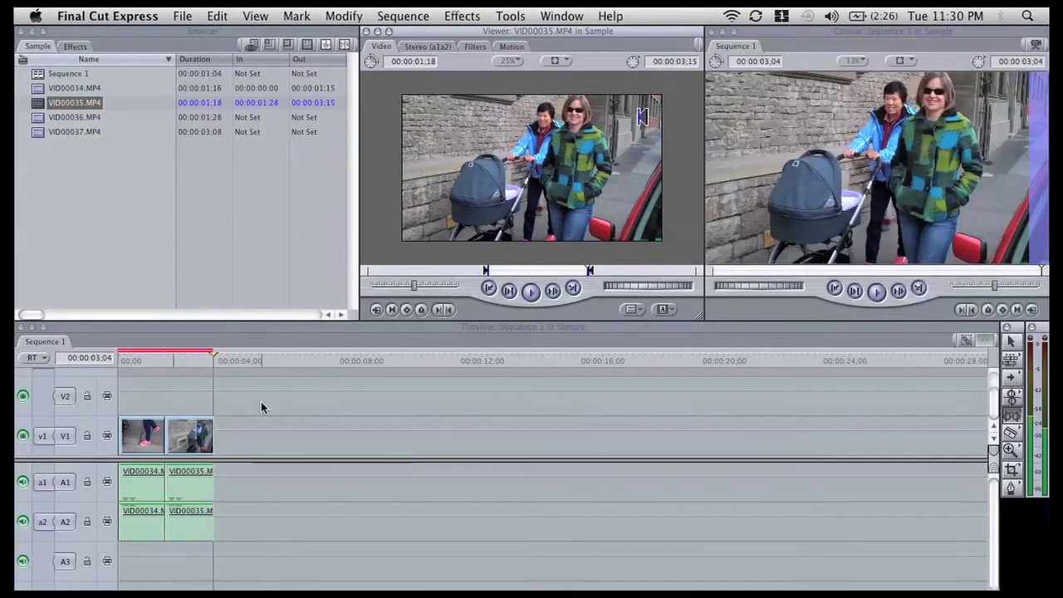
Trim VID00036.MP4 to In 00:00:00:00 and Out 00:00:00:26, then add it third in the sequence
{"action": "left_click", "coordinate": [37, 118]}
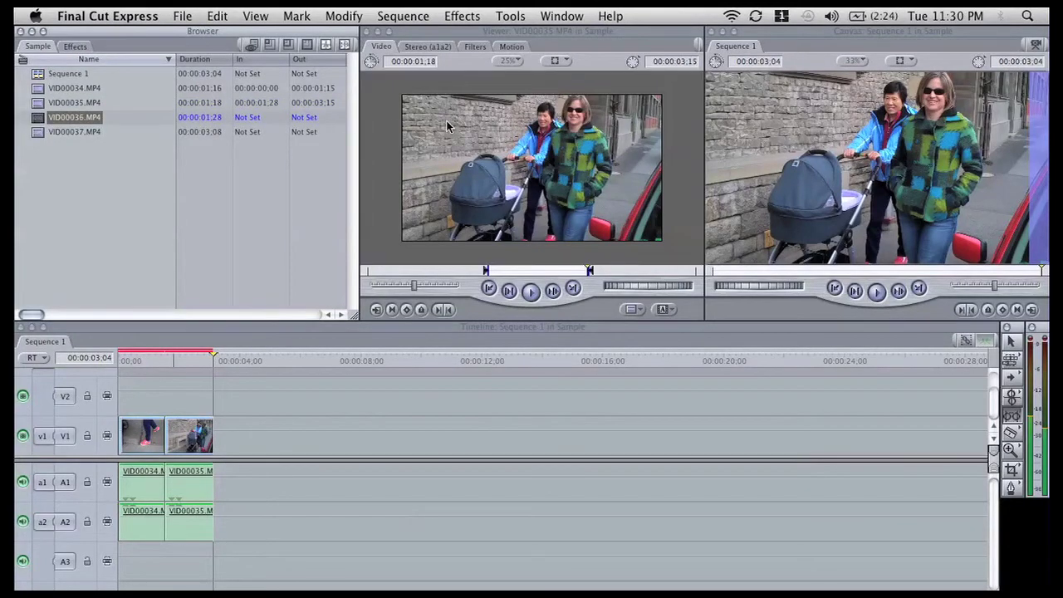
{"action": "left_click_drag", "start_coordinate": [473, 169], "coordinate": [488, 189]}
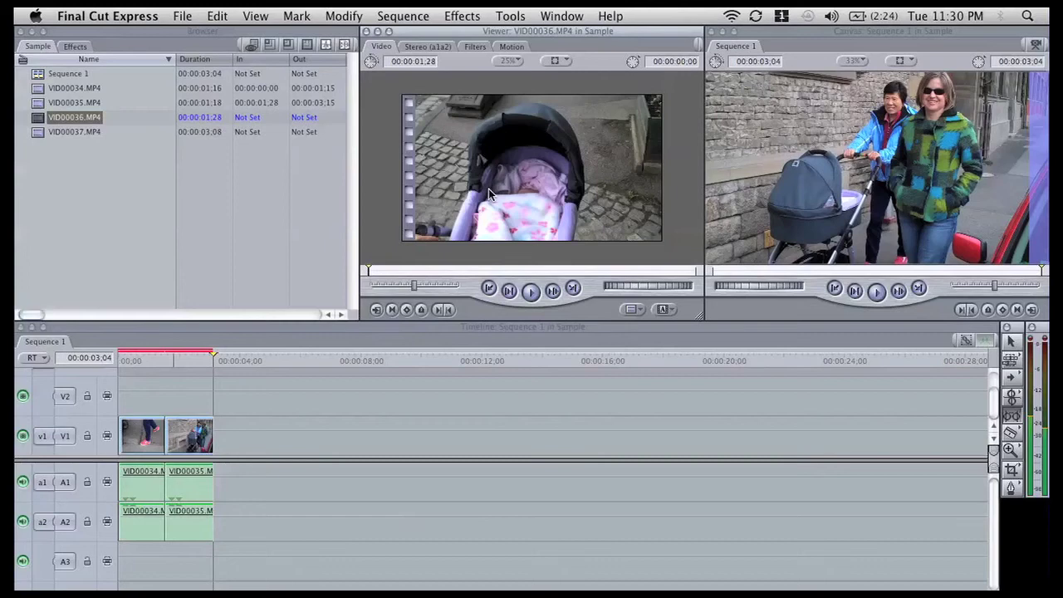
{"action": "key", "text": "i"}
{"action": "key", "text": "space"}
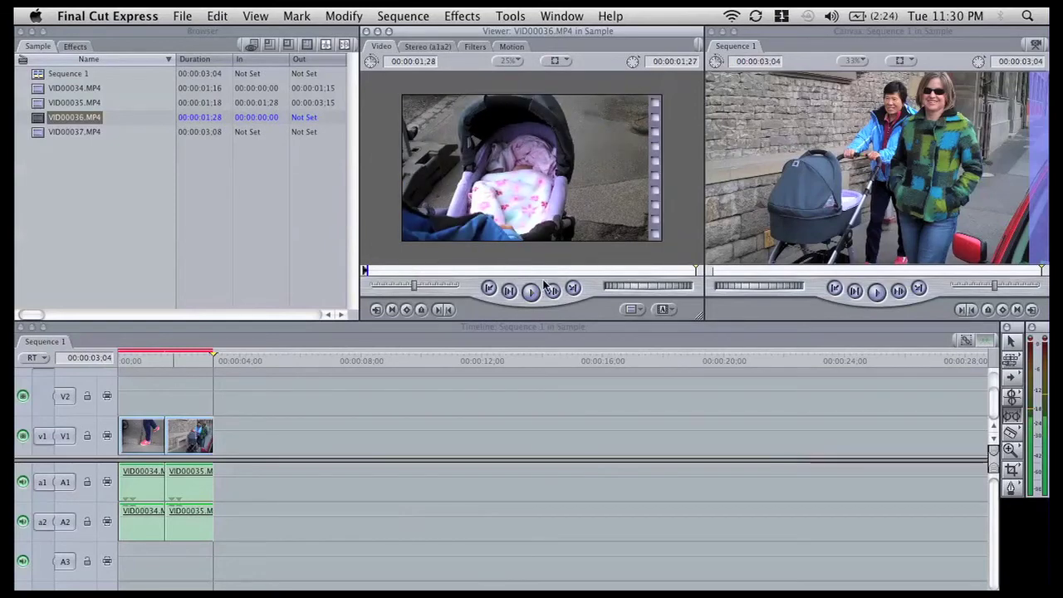
{"action": "left_click", "coordinate": [518, 271]}
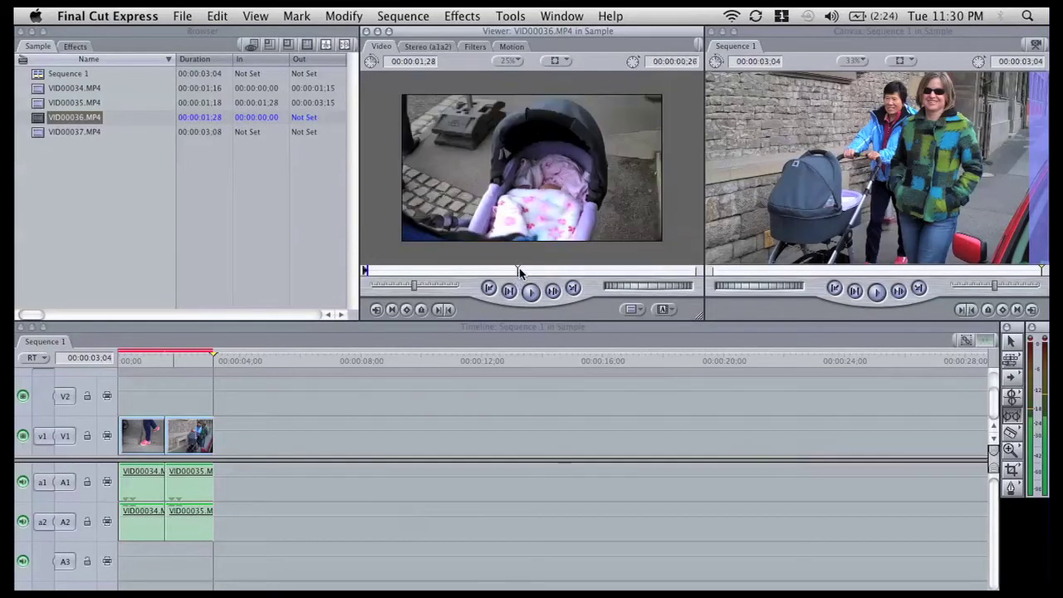
{"action": "key", "text": "o"}
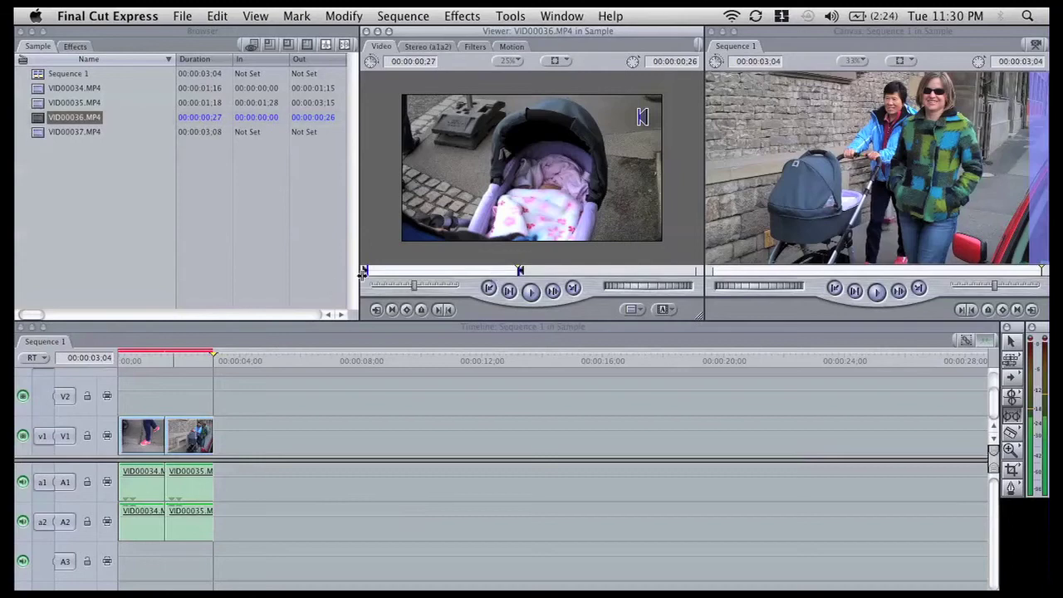
{"action": "left_click_drag", "start_coordinate": [486, 241], "coordinate": [231, 433]}
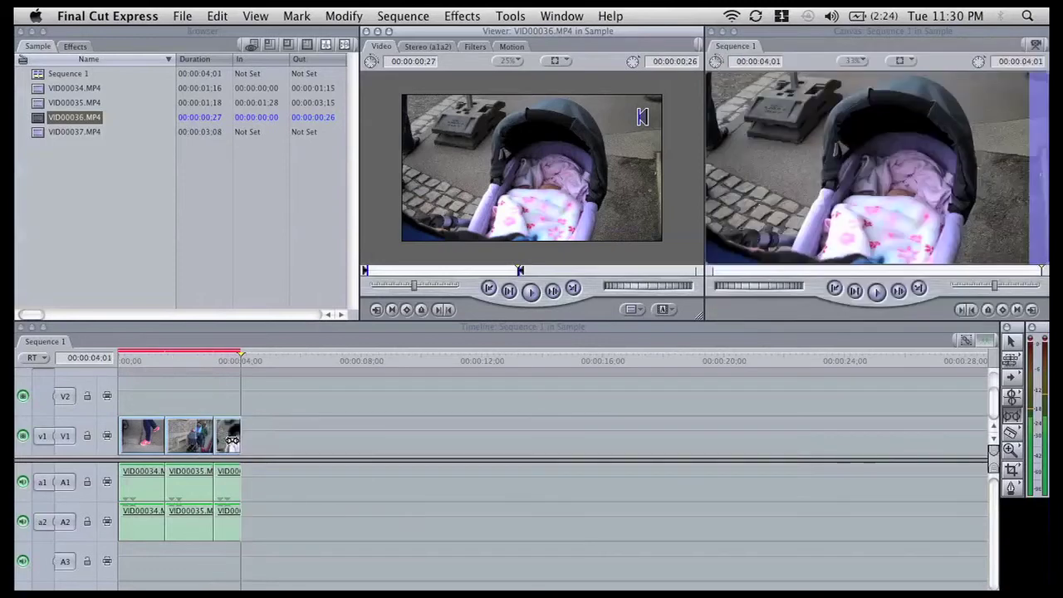
Review the untrimmed VID00037.MP4 and append it to the end of track V1
{"action": "left_click", "coordinate": [37, 133]}
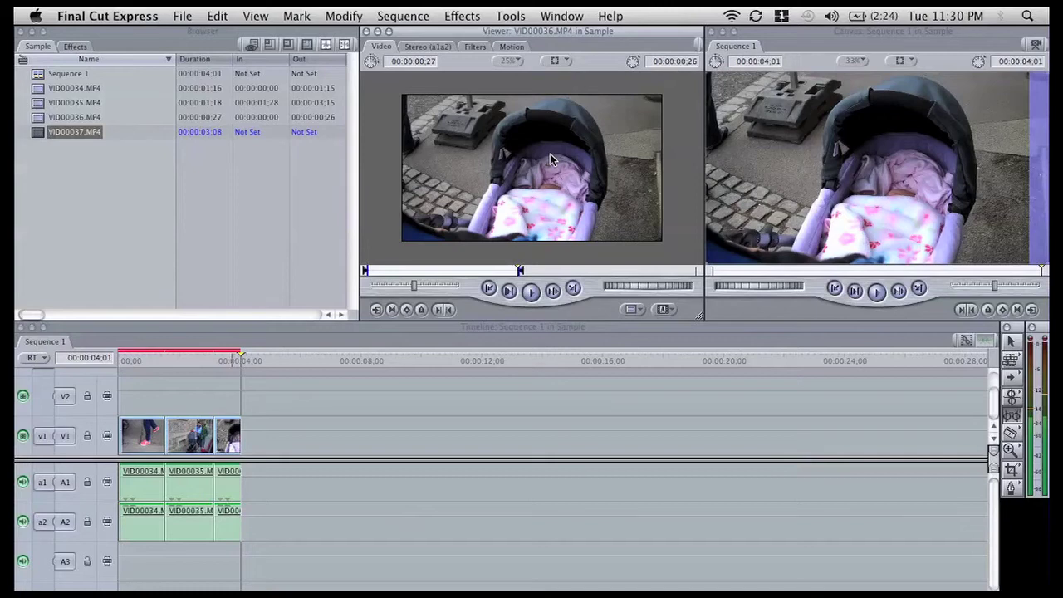
{"action": "key", "text": "Return"}
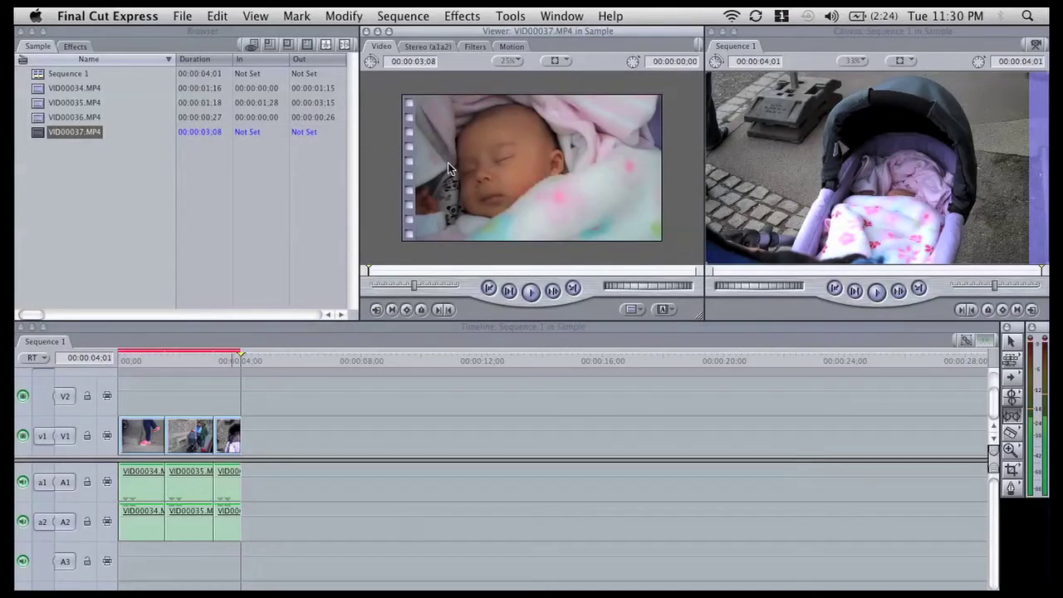
{"action": "key", "text": "space"}
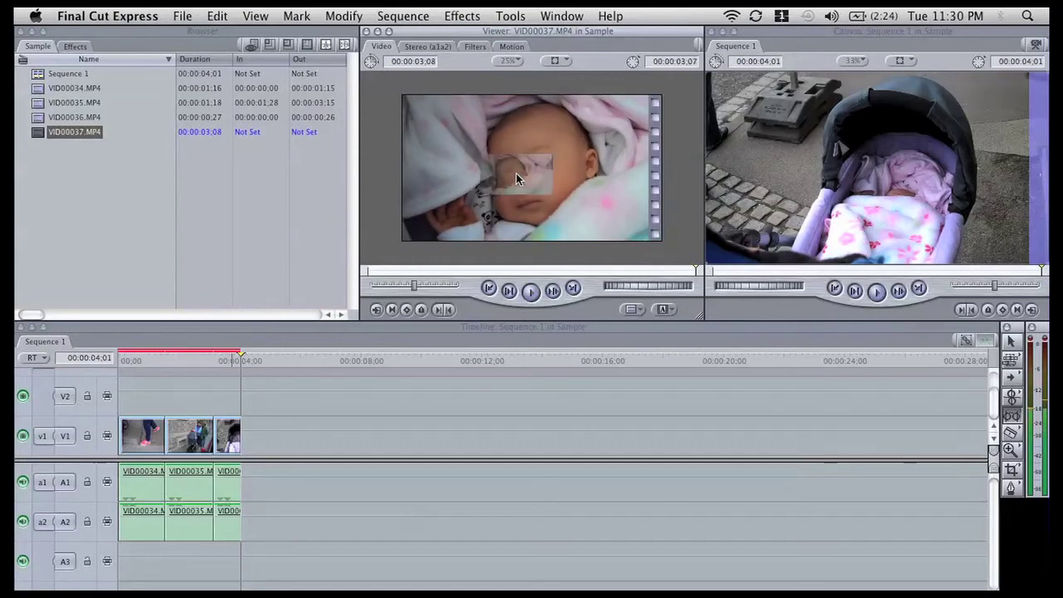
{"action": "left_click_drag", "start_coordinate": [516, 172], "coordinate": [249, 436]}
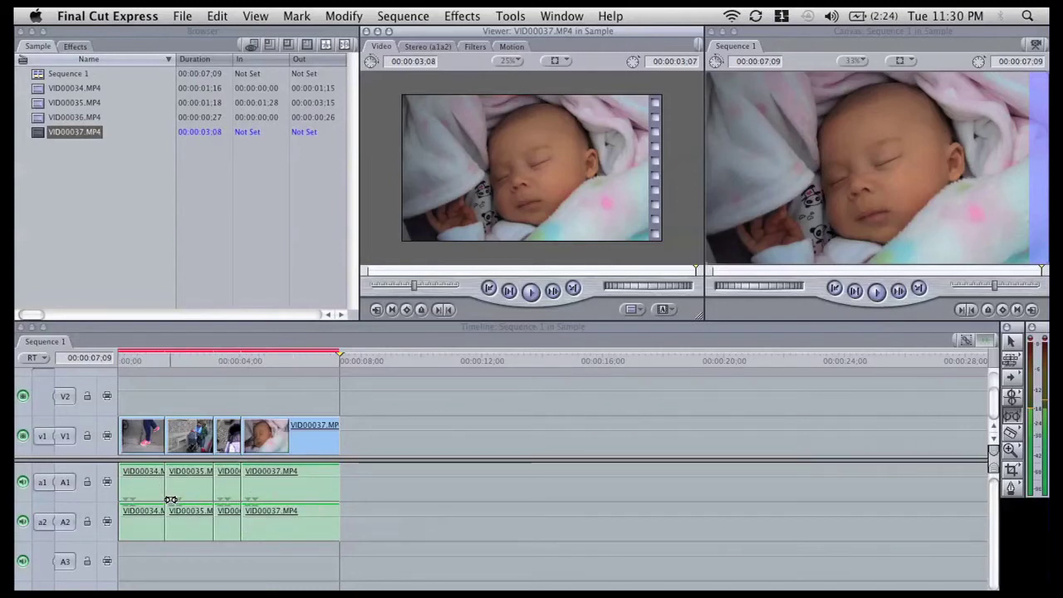
{"action": "left_click", "coordinate": [166, 357]}
Preview Sequence 1 from its start, then return the playhead to the very beginning
{"action": "left_click_drag", "start_coordinate": [166, 359], "coordinate": [122, 362]}
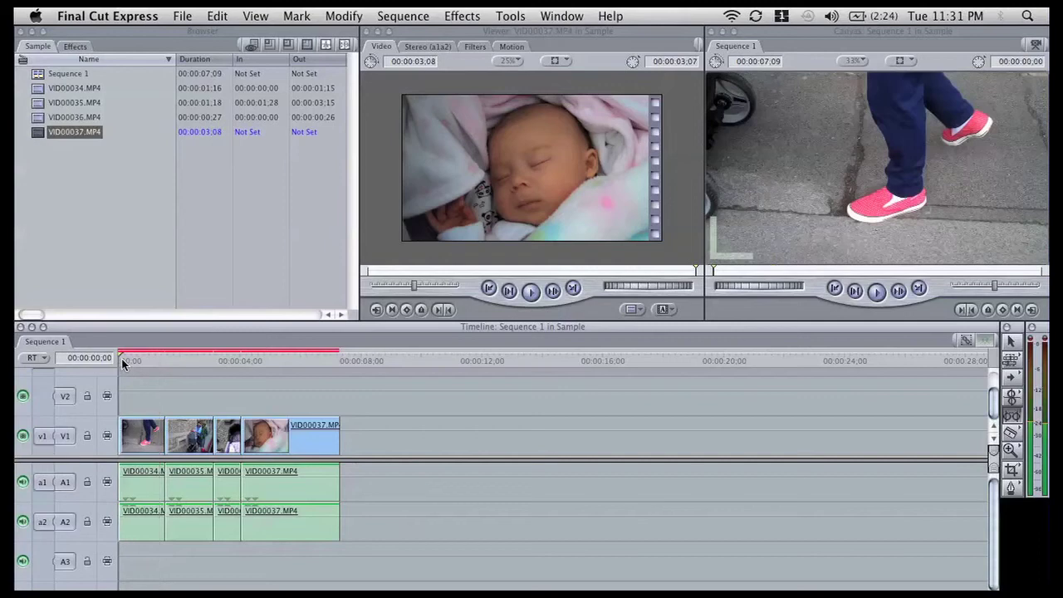
{"action": "key", "text": "space"}
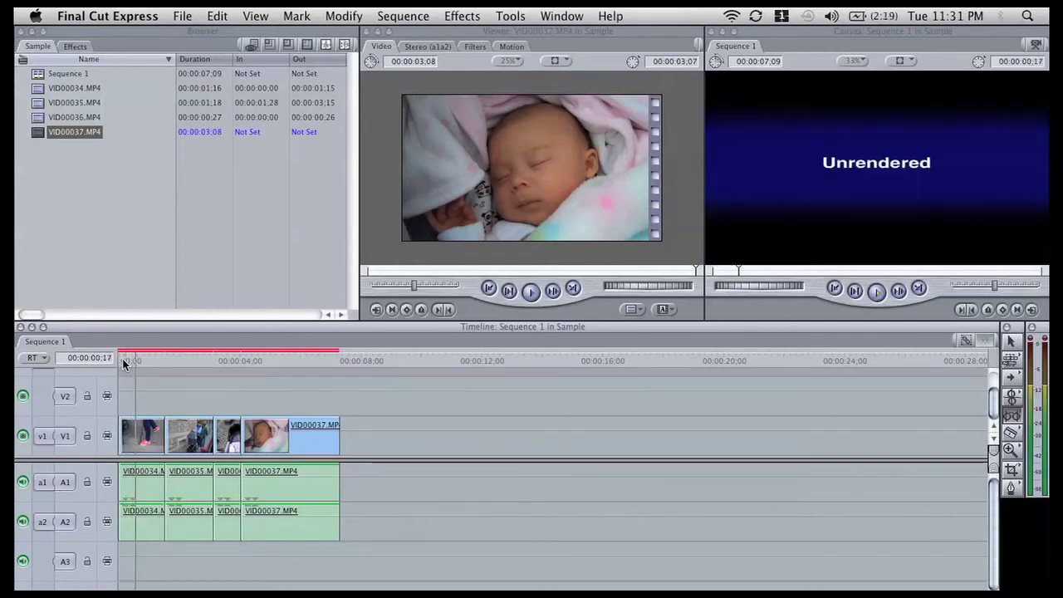
{"action": "key", "text": "space"}
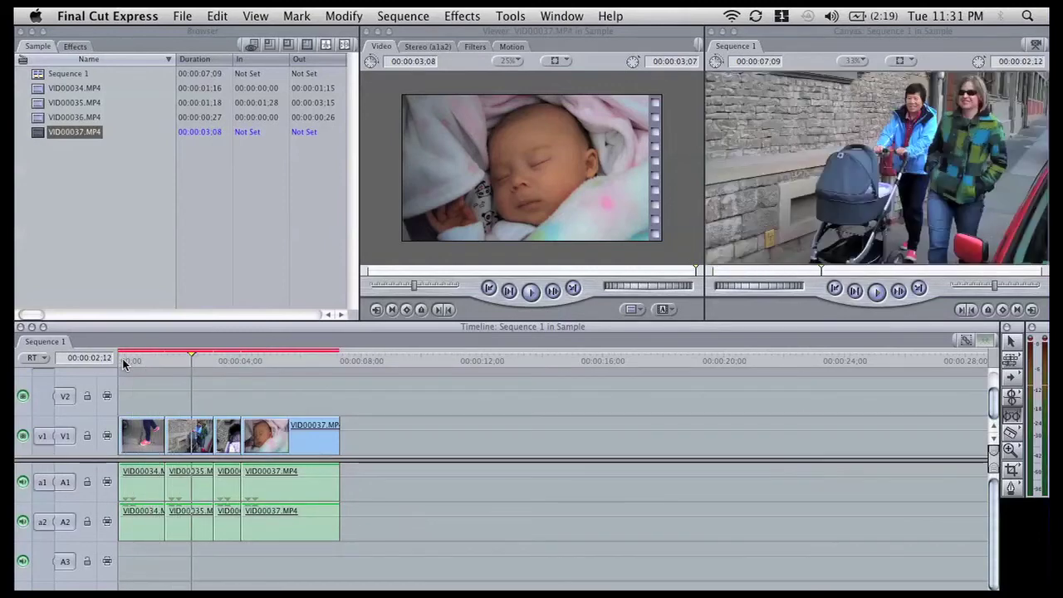
{"action": "left_click", "coordinate": [125, 360]}
{"action": "left_click_drag", "start_coordinate": [125, 360], "coordinate": [116, 359]}
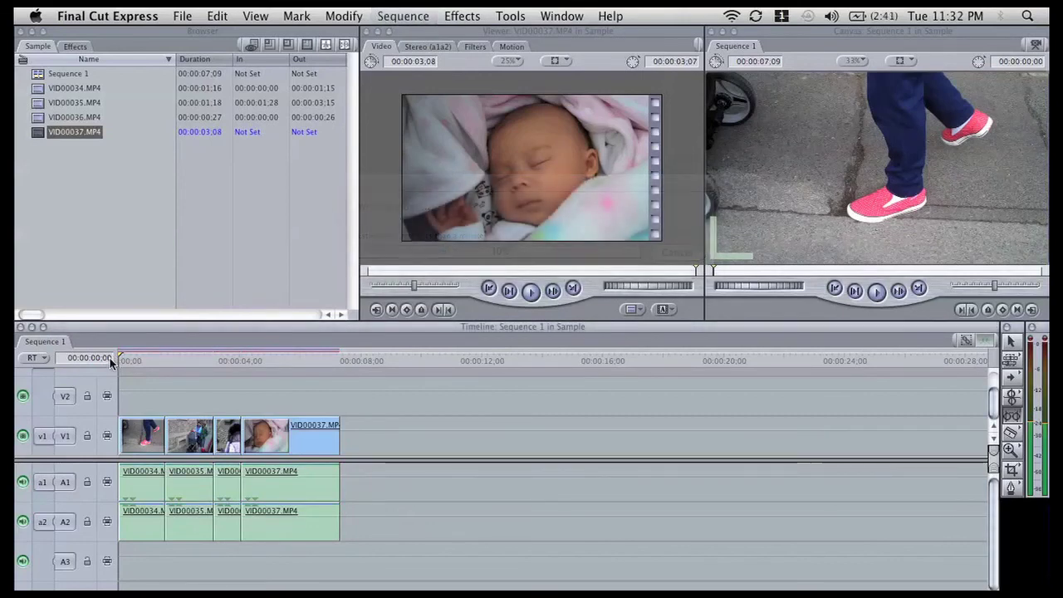
Play the rendered four-clip sequence from its beginning
{"action": "key", "text": "space"}
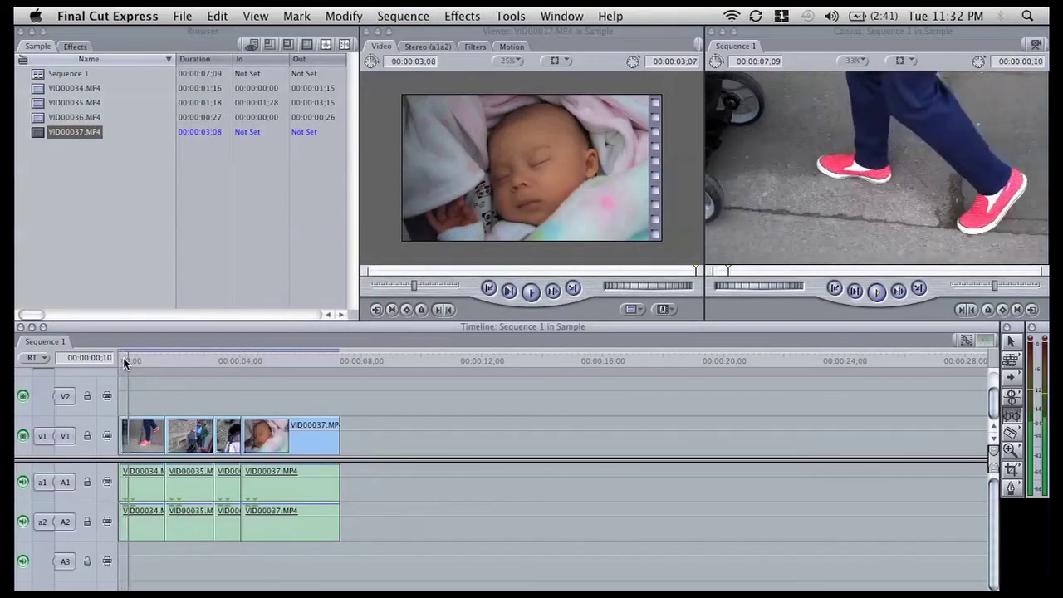